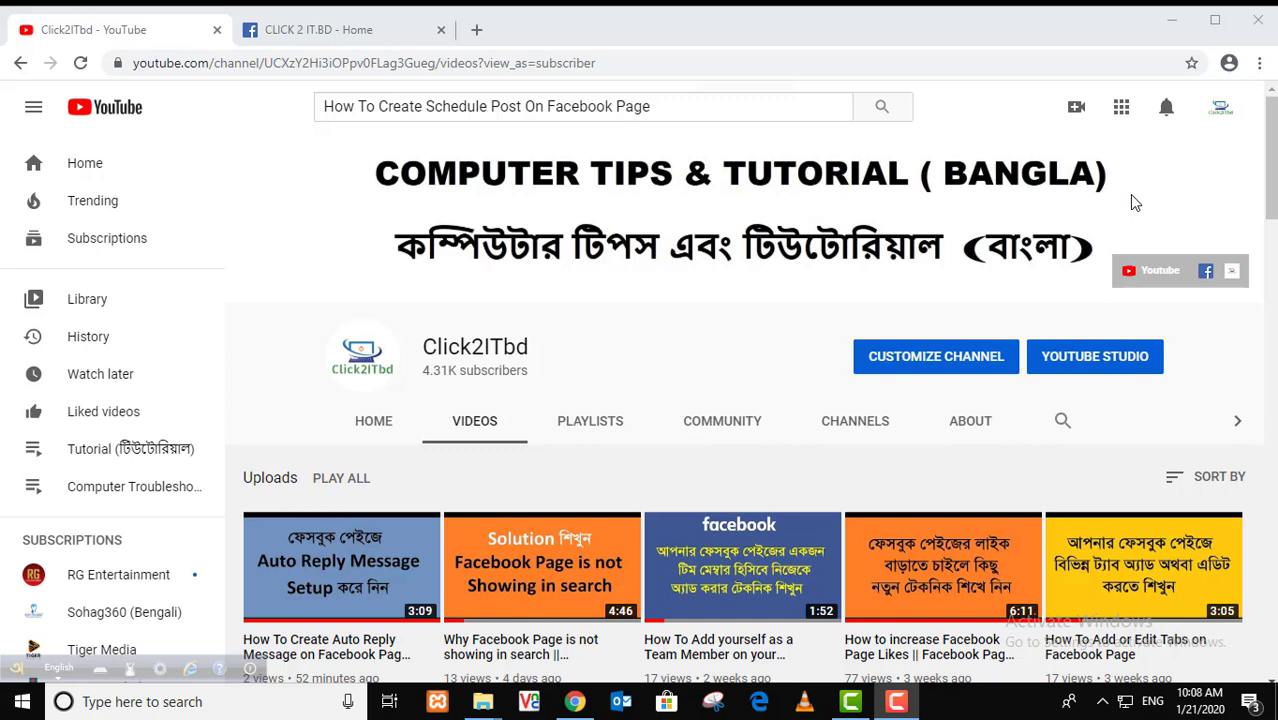
Switch to the CLICK 2 IT.BD Facebook page and open its new post composer.
{"action": "left_click", "coordinate": [385, 28]}
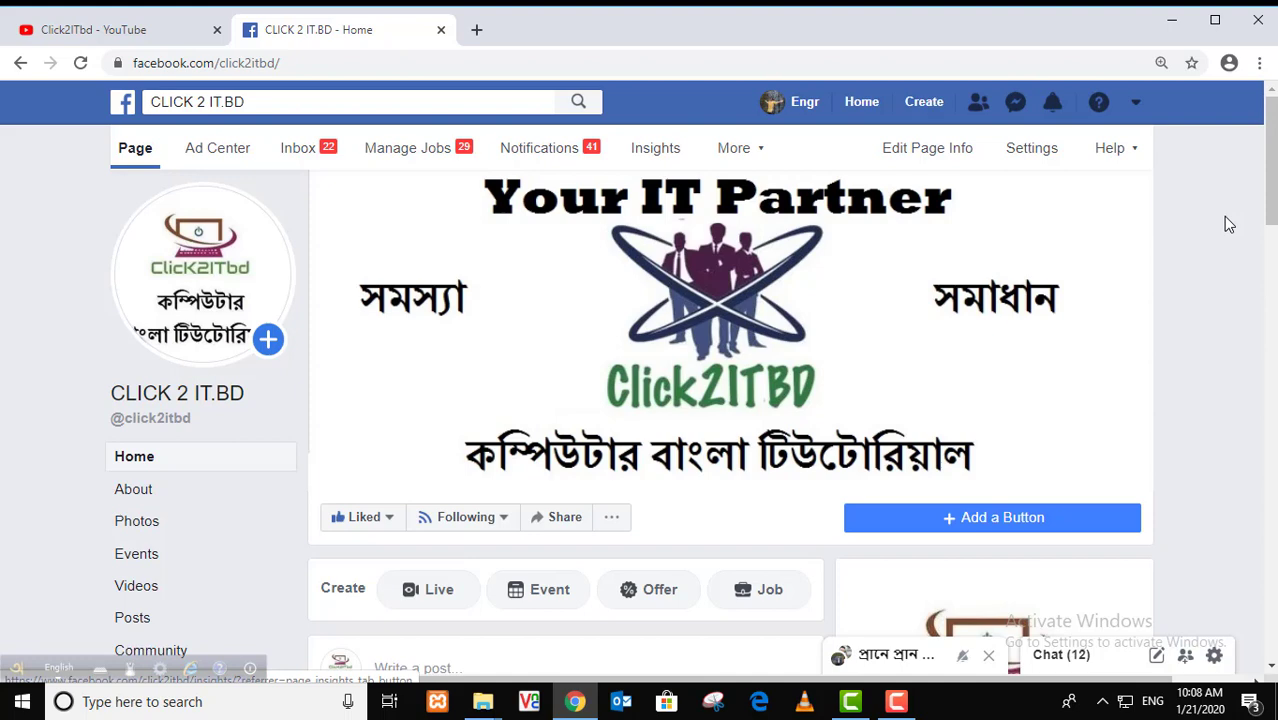
{"action": "scroll", "coordinate": [1205, 214], "scroll_direction": "down", "scroll_amount": 4}
{"action": "scroll", "coordinate": [1205, 214], "scroll_direction": "up", "scroll_amount": 4}
{"action": "scroll", "coordinate": [781, 270], "scroll_direction": "down", "scroll_amount": 2}
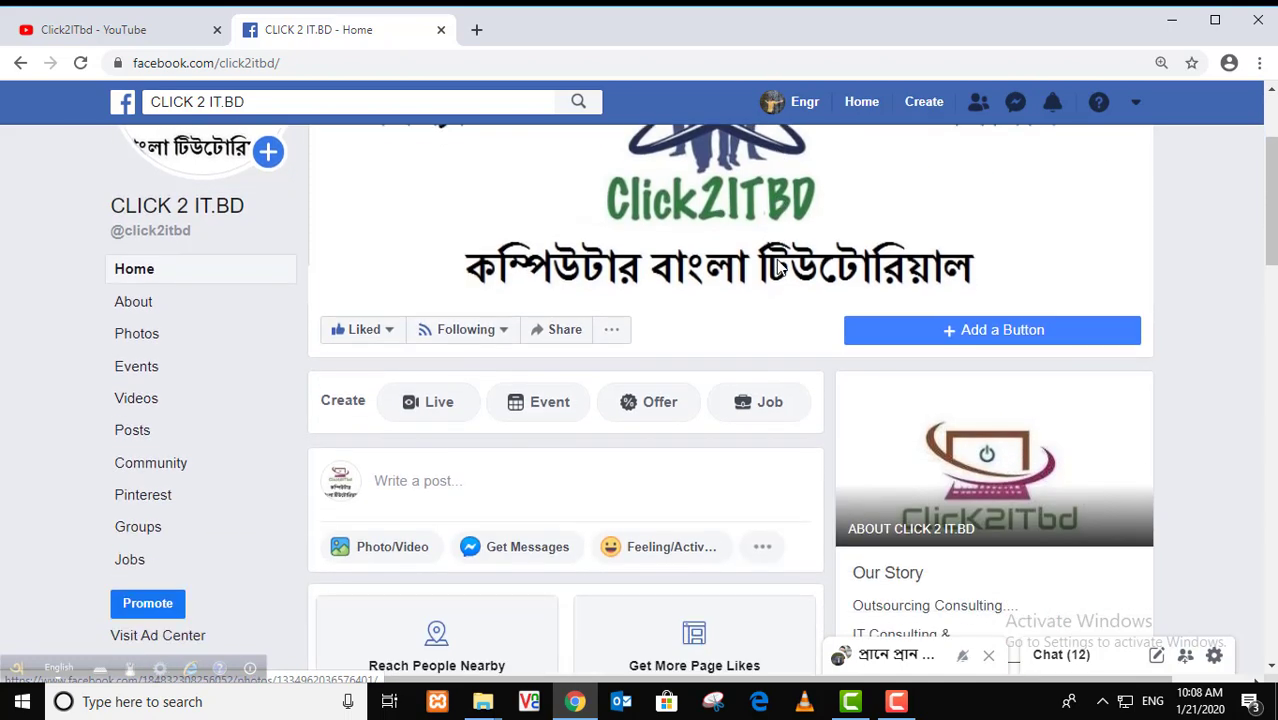
{"action": "scroll", "coordinate": [781, 268], "scroll_direction": "up", "scroll_amount": 2}
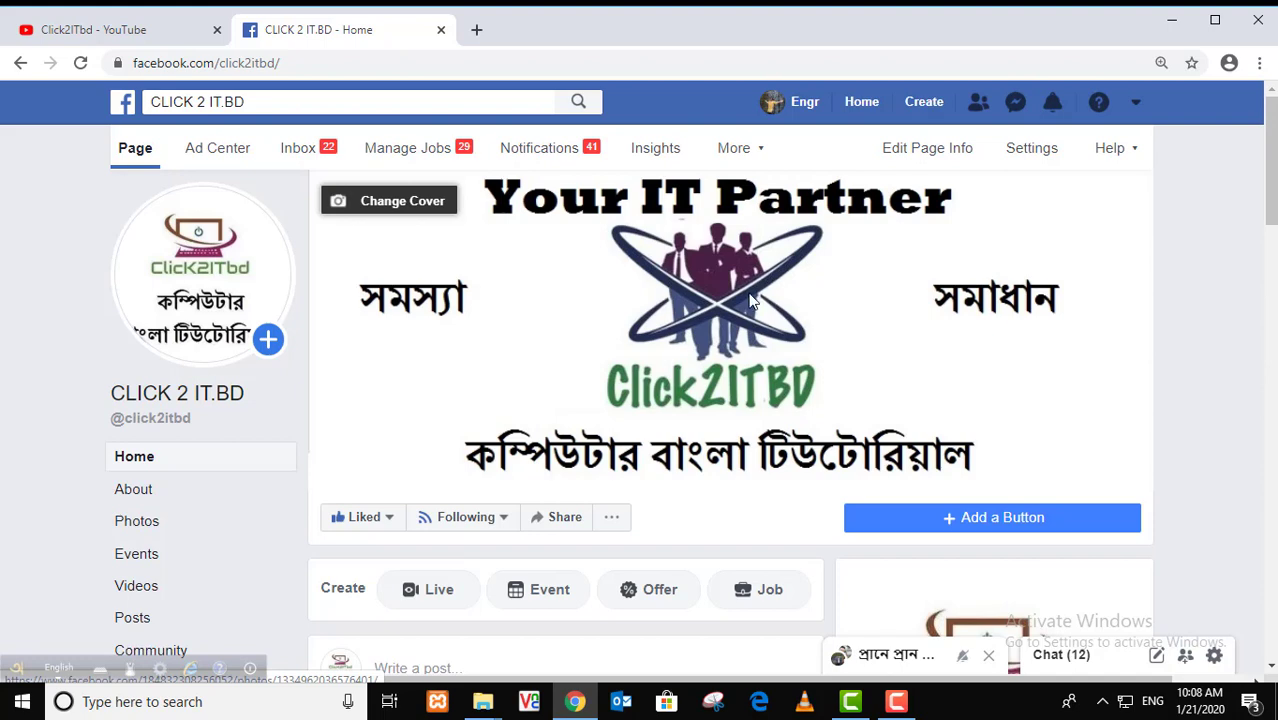
{"action": "scroll", "coordinate": [750, 300], "scroll_direction": "down", "scroll_amount": 2}
{"action": "scroll", "coordinate": [735, 318], "scroll_direction": "down", "scroll_amount": 2}
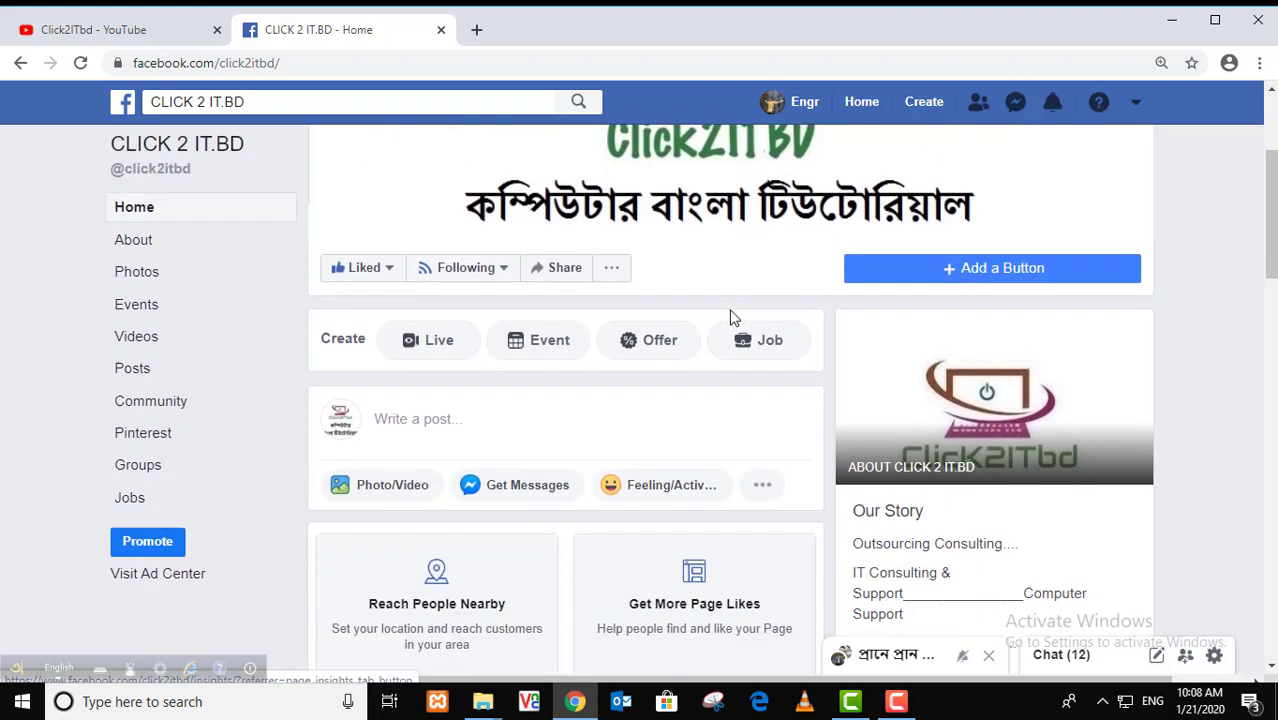
{"action": "left_click", "coordinate": [437, 294]}
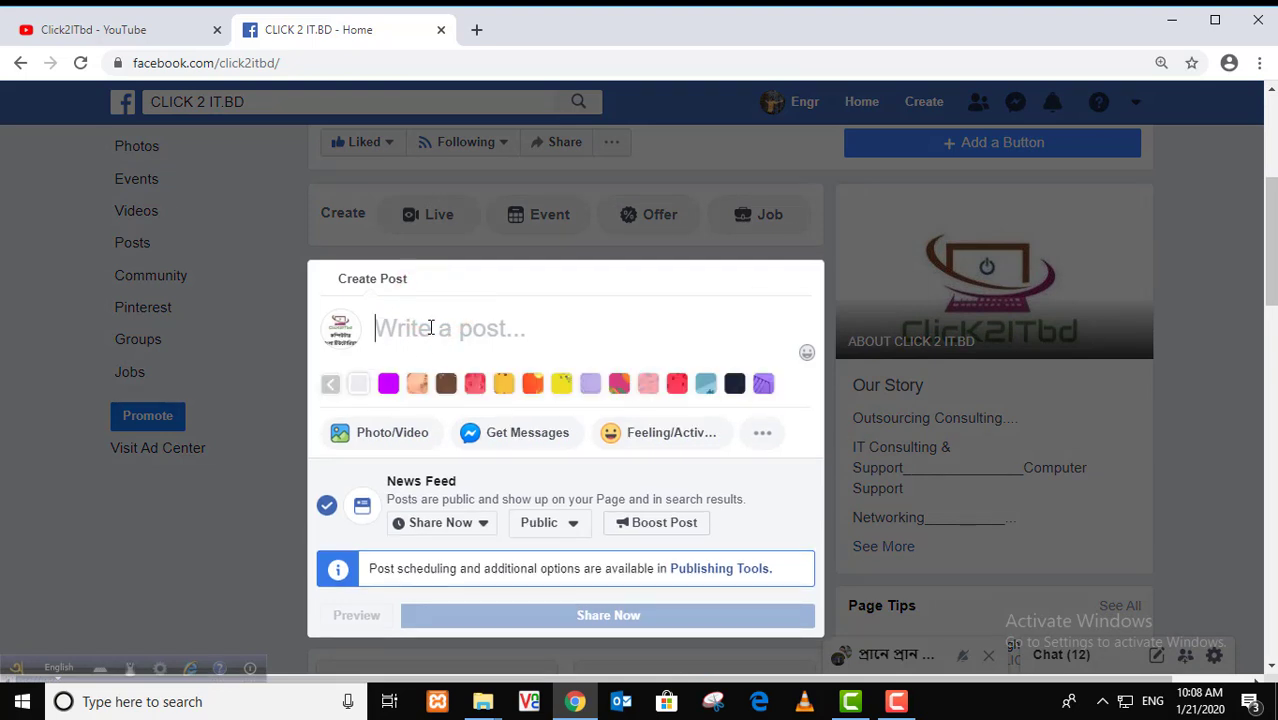
{"action": "left_click", "coordinate": [383, 327]}
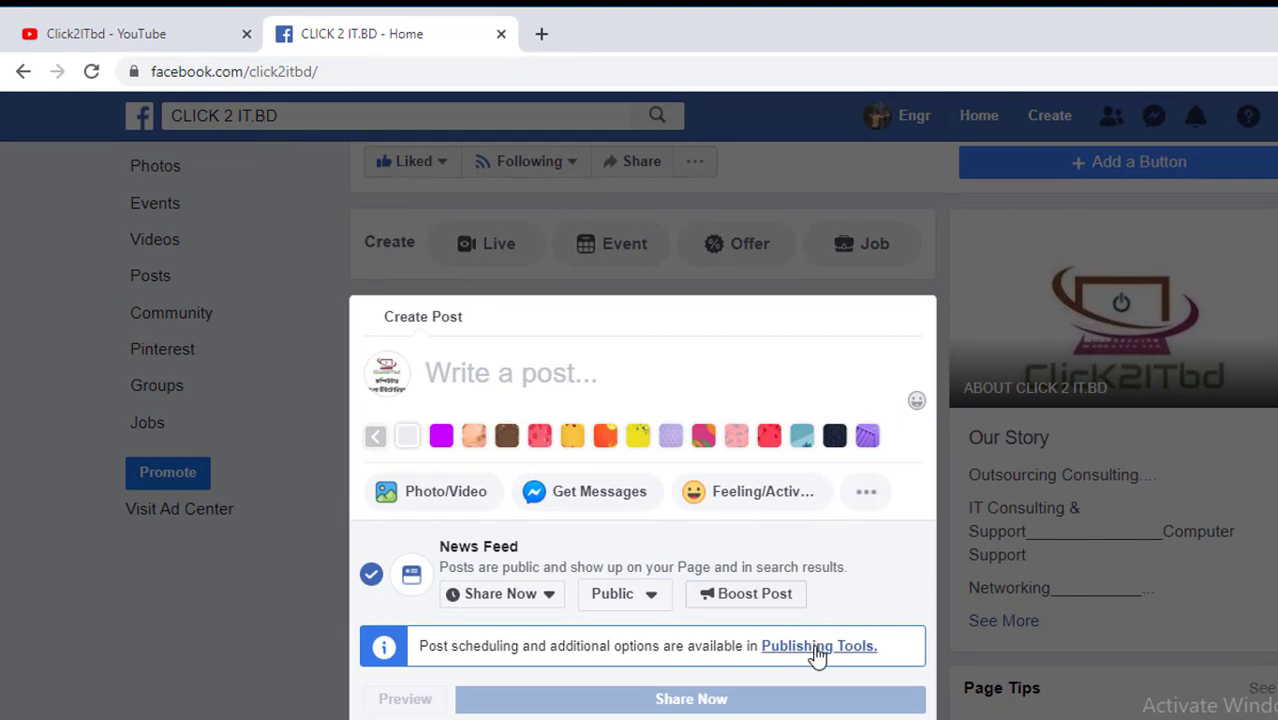
Open the page's Publishing Tools, look through the published posts, and go to the scheduled posts list.
{"action": "left_click", "coordinate": [814, 647]}
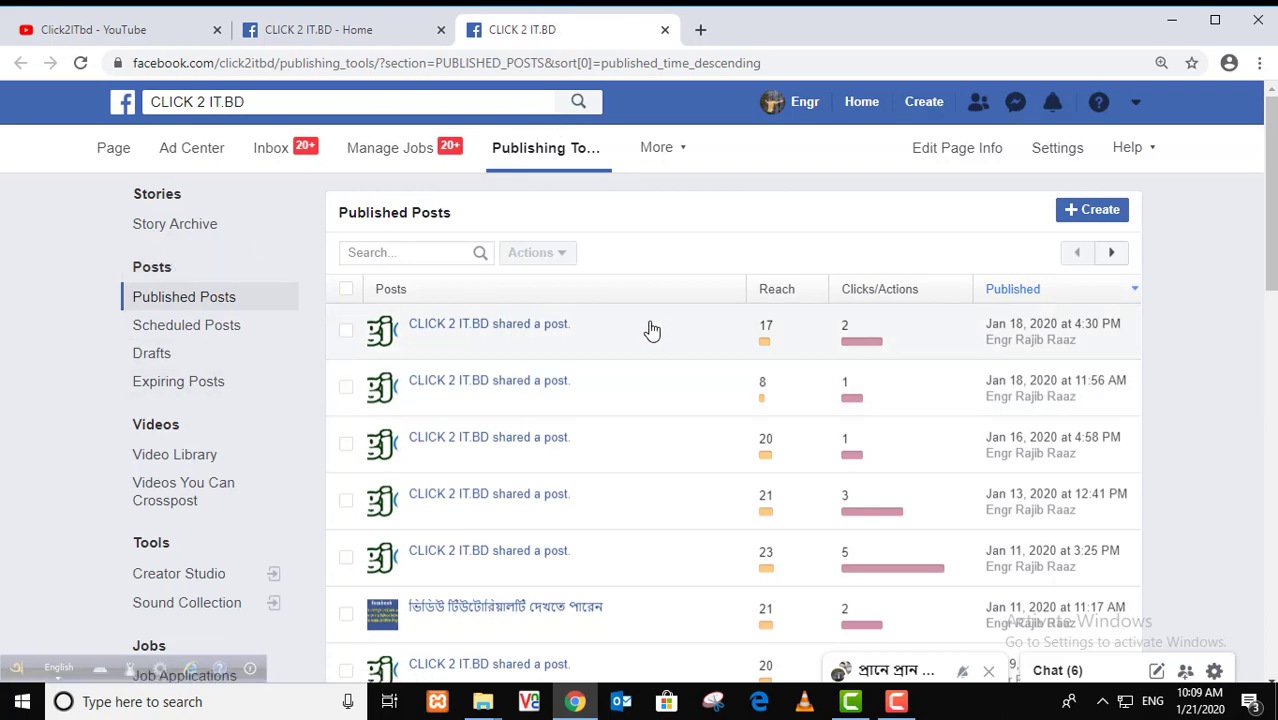
{"action": "scroll", "coordinate": [600, 345], "scroll_direction": "down", "scroll_amount": 6}
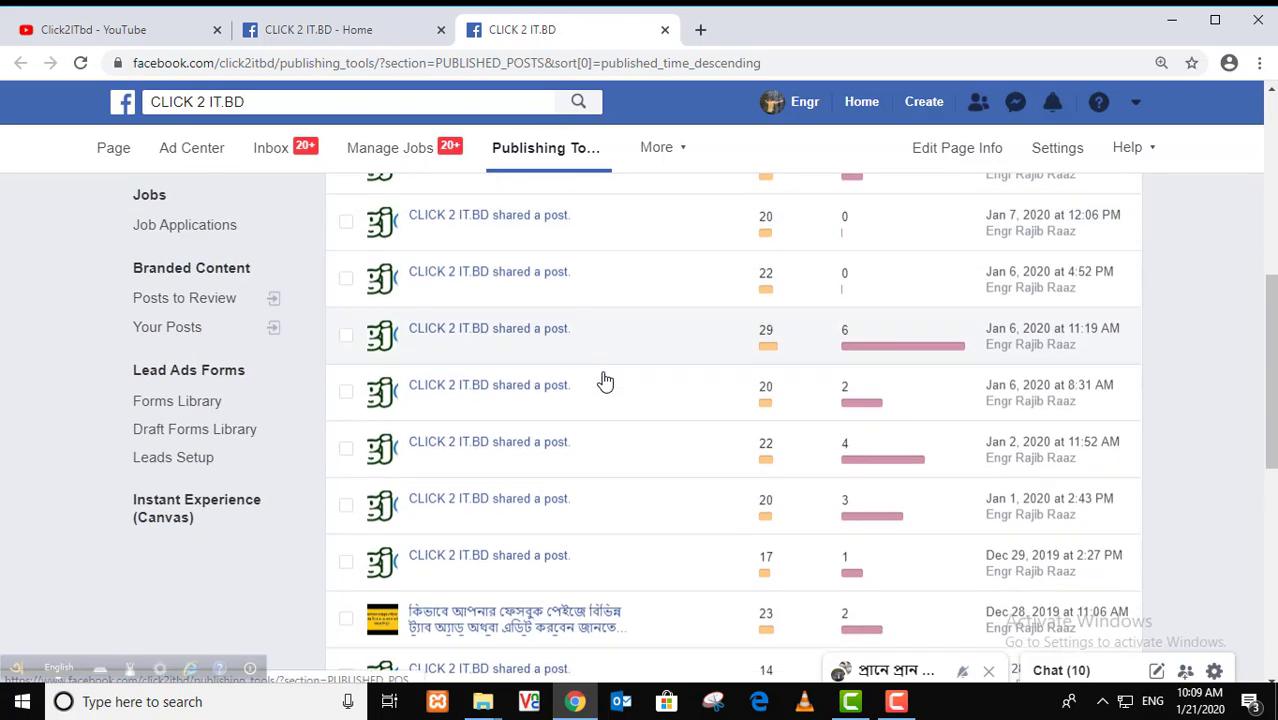
{"action": "scroll", "coordinate": [605, 381], "scroll_direction": "down", "scroll_amount": 3}
{"action": "scroll", "coordinate": [605, 383], "scroll_direction": "up", "scroll_amount": 10}
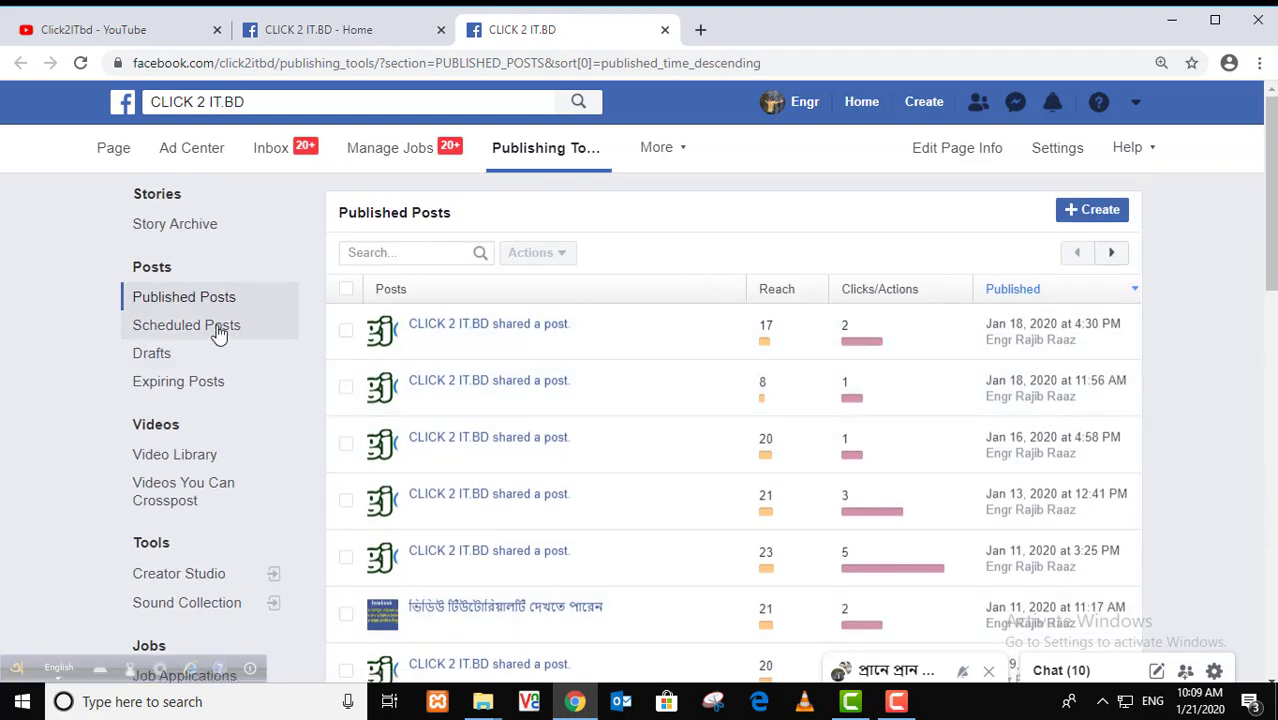
{"action": "left_click", "coordinate": [229, 328]}
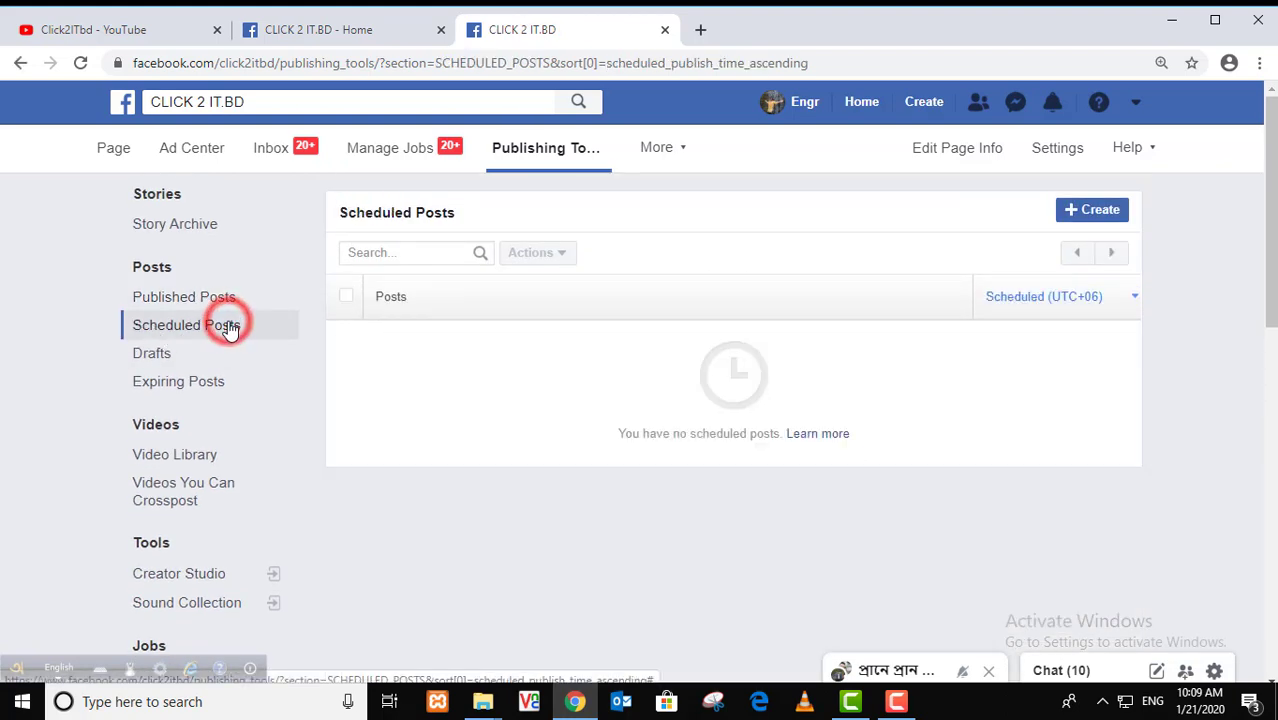
{"action": "left_click", "coordinate": [206, 334]}
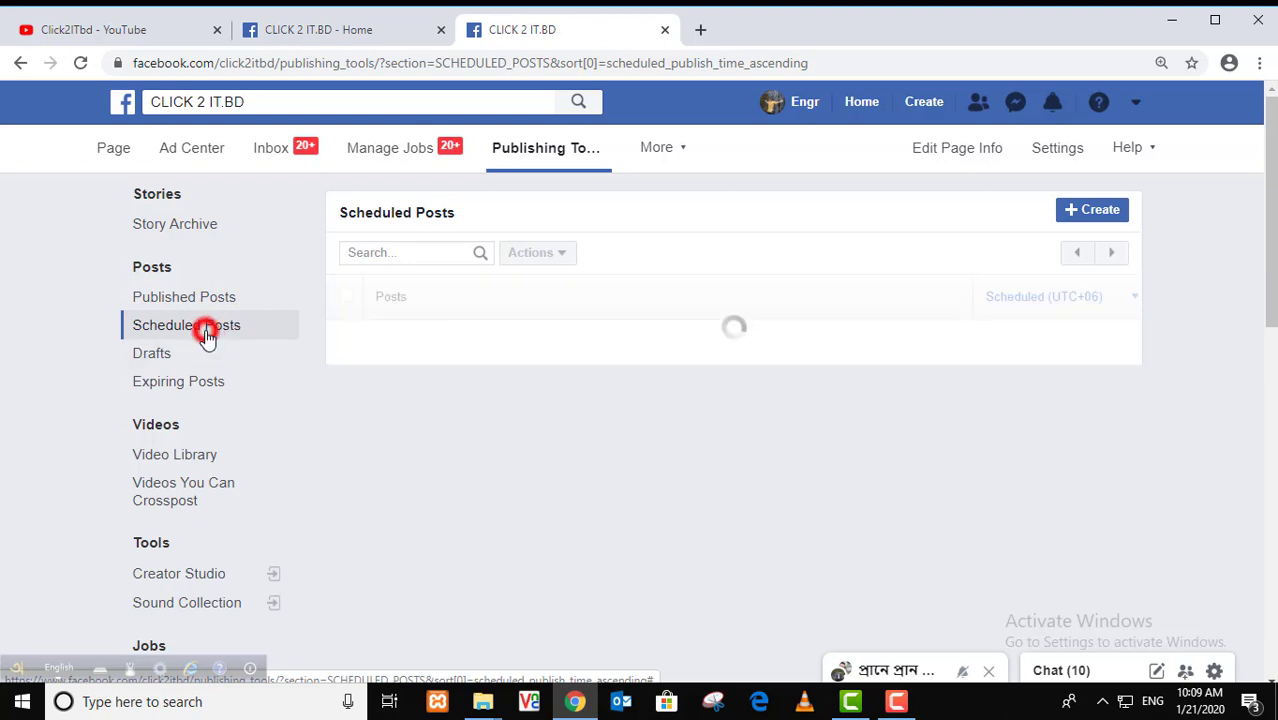
Create a new post from the scheduled posts list with the text "Hiiiiii".
{"action": "left_click", "coordinate": [1098, 212]}
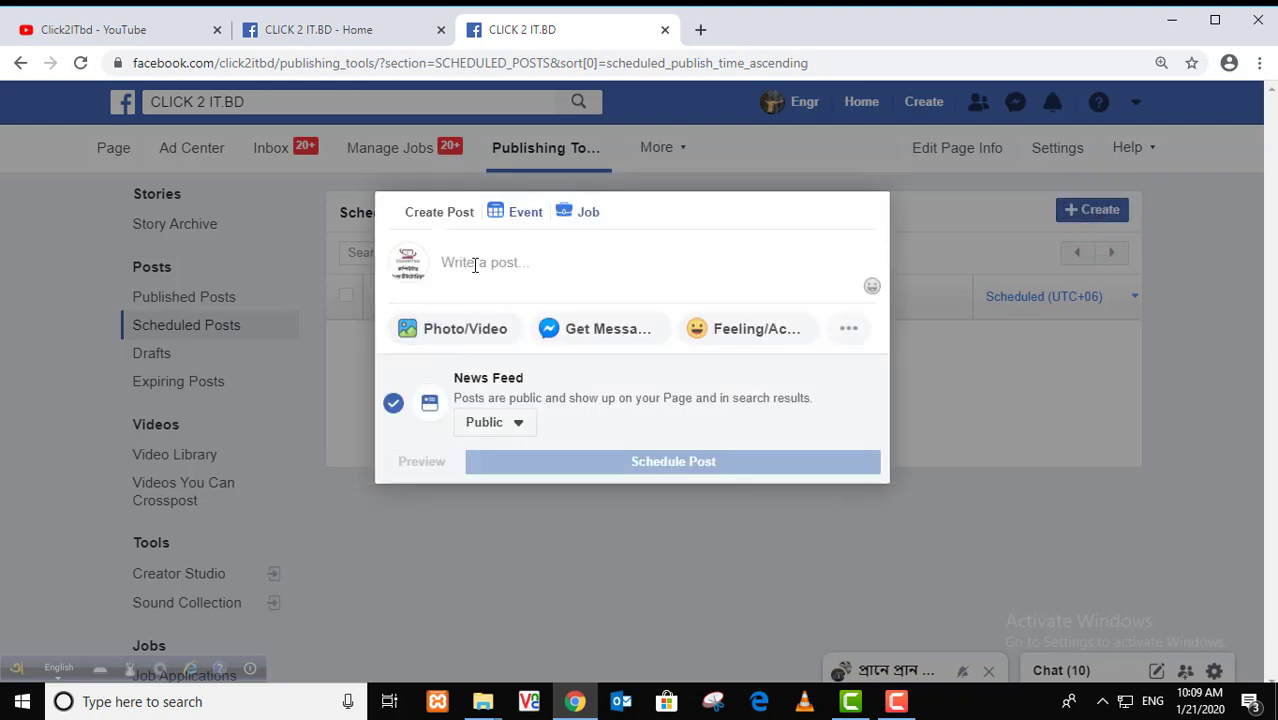
{"action": "left_click", "coordinate": [475, 265]}
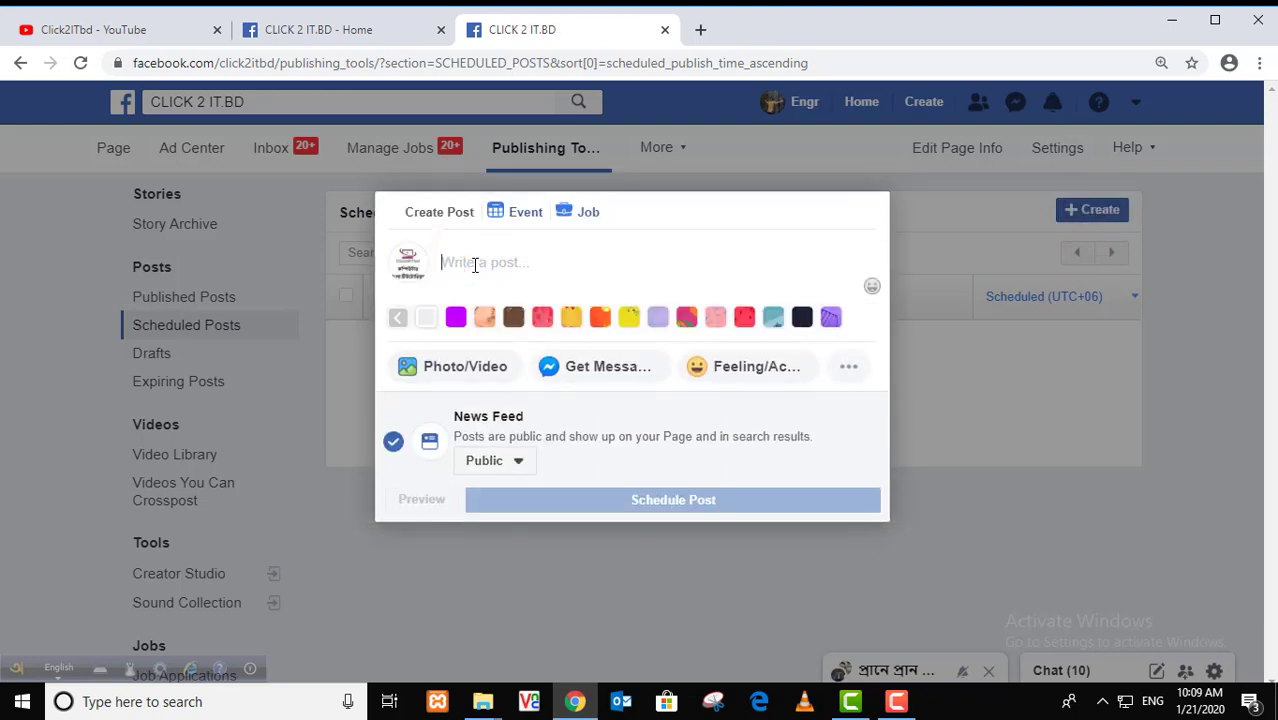
{"action": "type", "text": "Hi"}
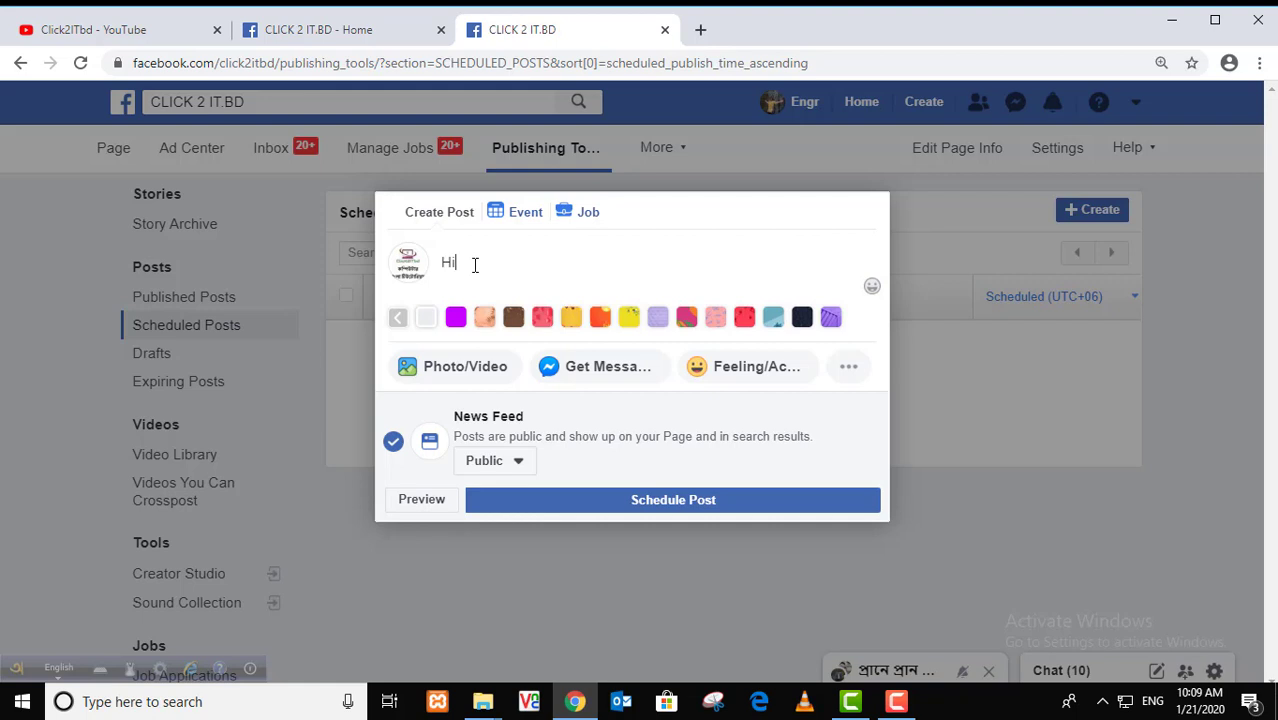
{"action": "type", "text": "iii"}
Schedule the "Hiiiiii" post with a custom publication time of 12:20 PM on 1/21/2020.
{"action": "left_click", "coordinate": [680, 506]}
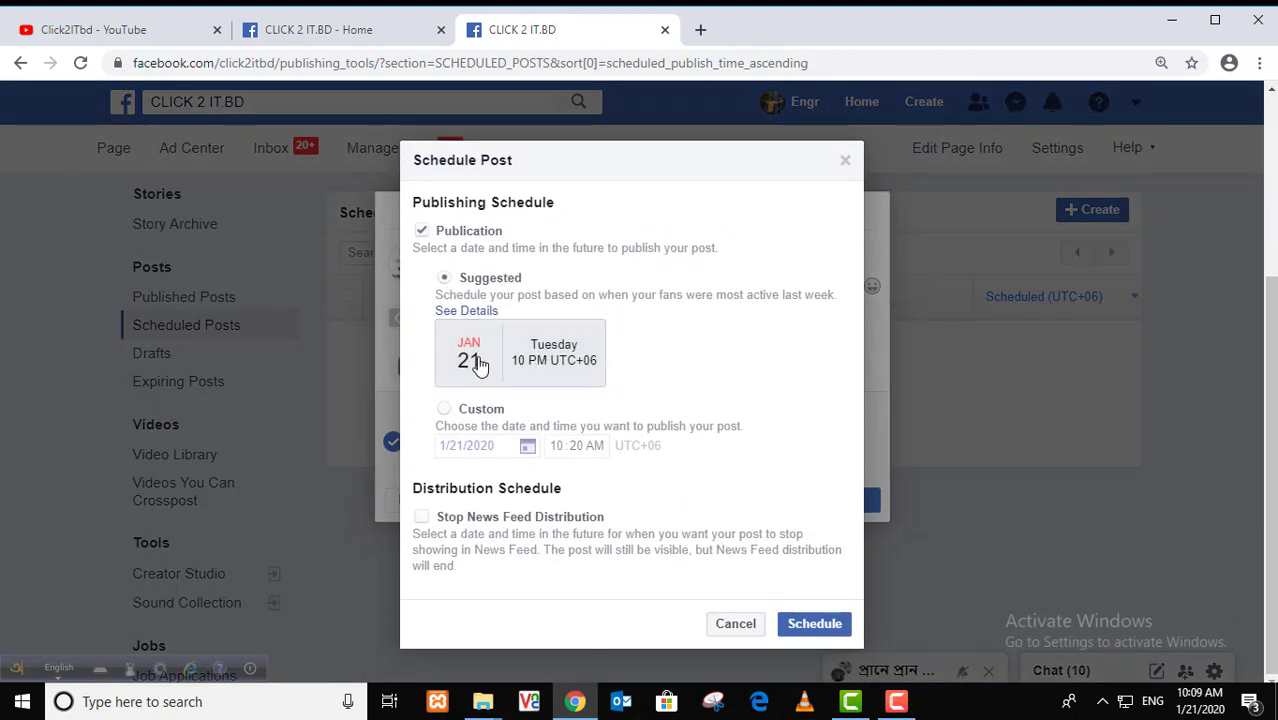
{"action": "left_click", "coordinate": [444, 410]}
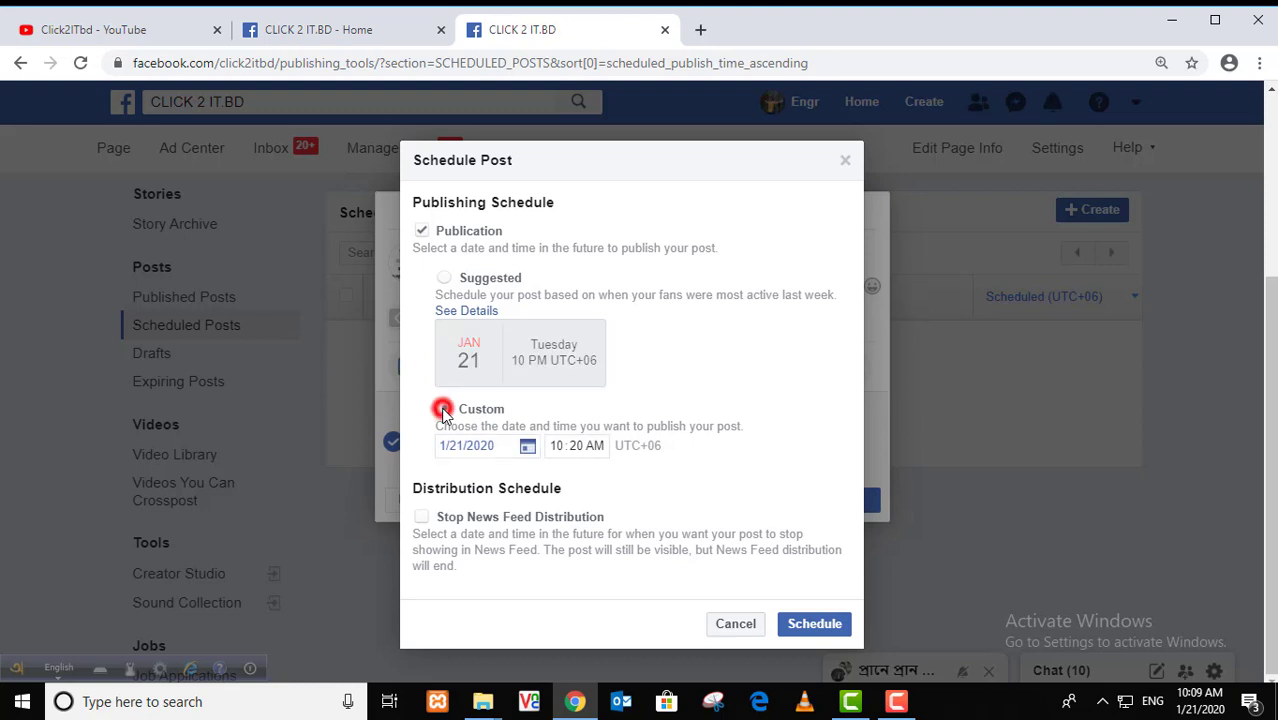
{"action": "left_click", "coordinate": [557, 449]}
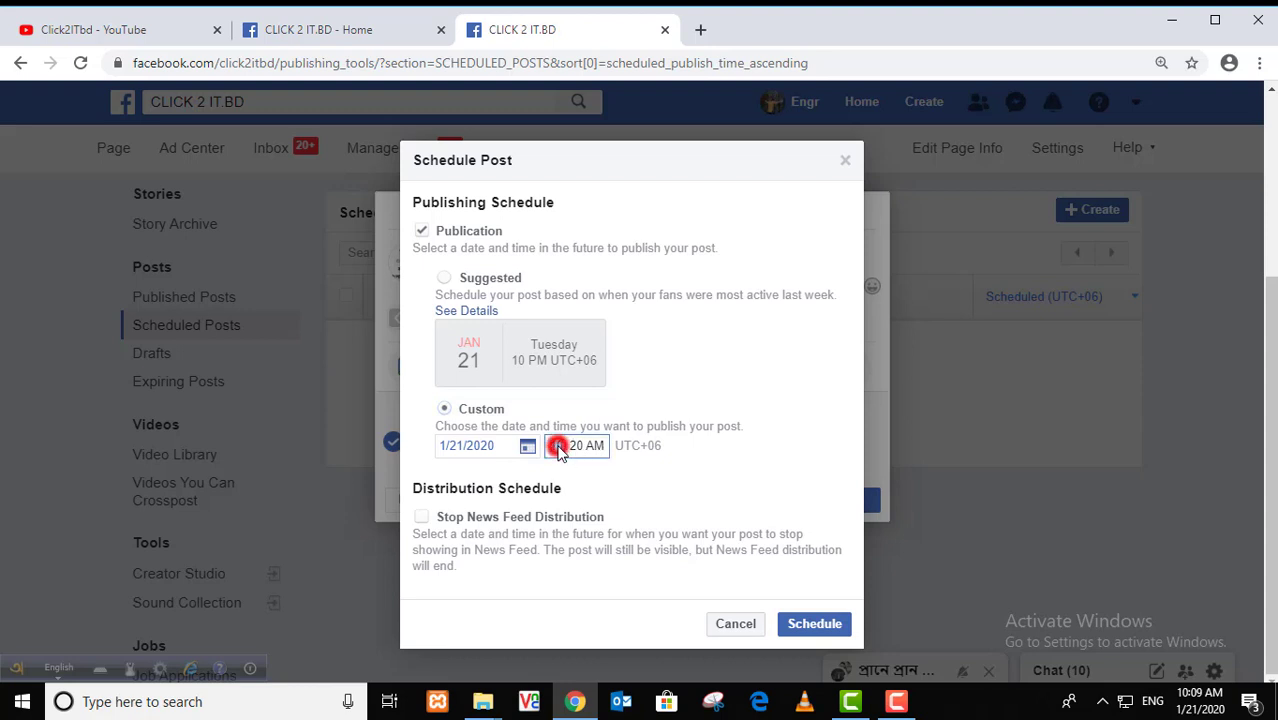
{"action": "type", "text": "12:"}
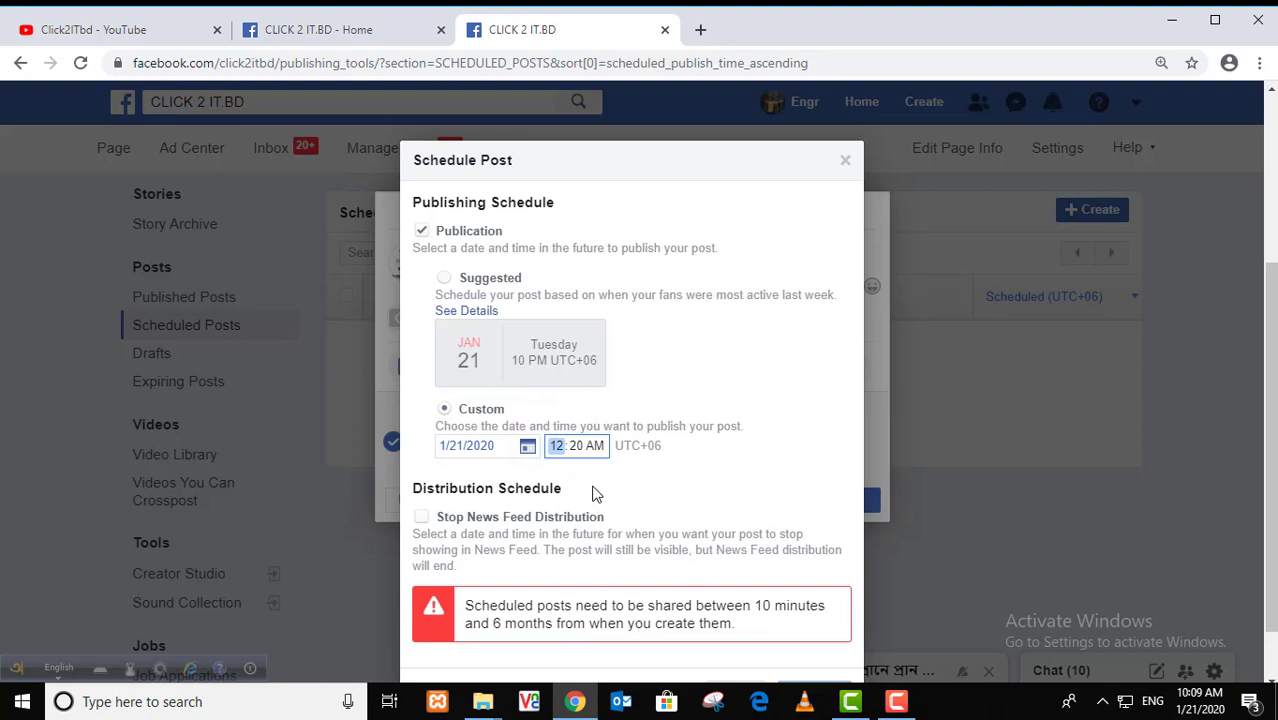
{"action": "left_click", "coordinate": [598, 449]}
{"action": "type", "text": "p"}
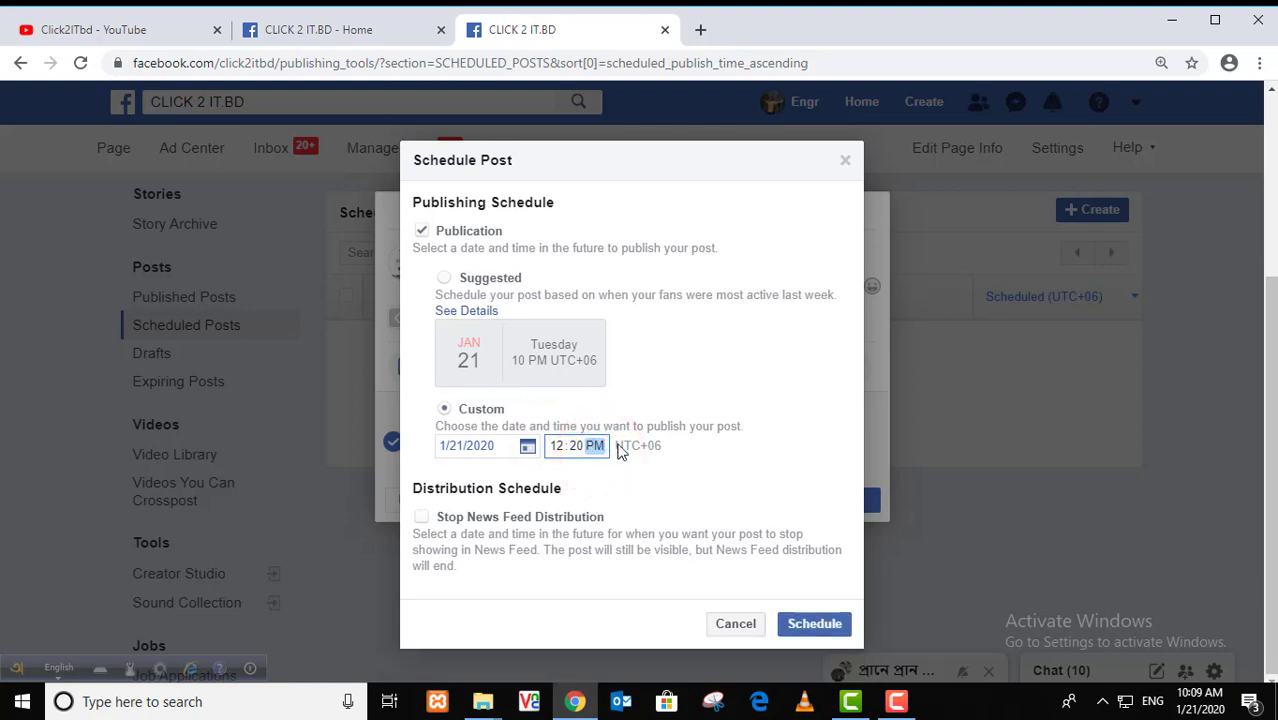
{"action": "left_click", "coordinate": [824, 630]}
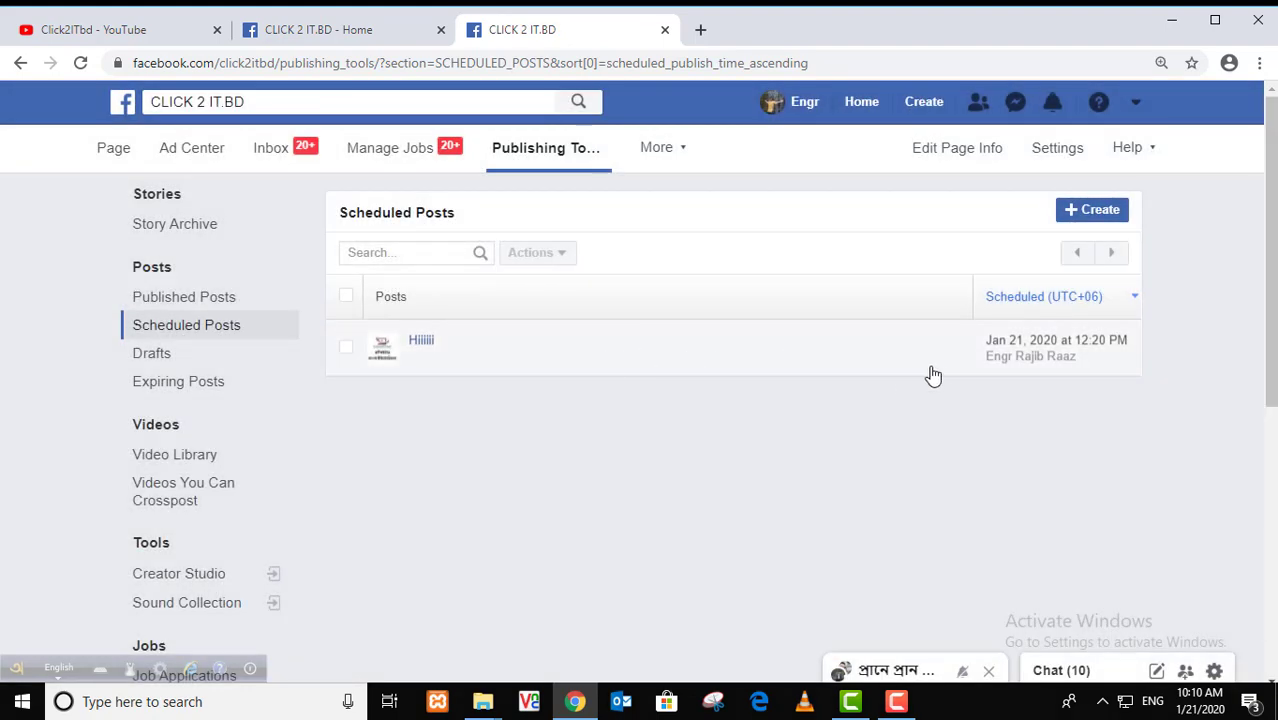
Create a second post from the scheduled posts list with the text "hiii".
{"action": "left_click", "coordinate": [1107, 216]}
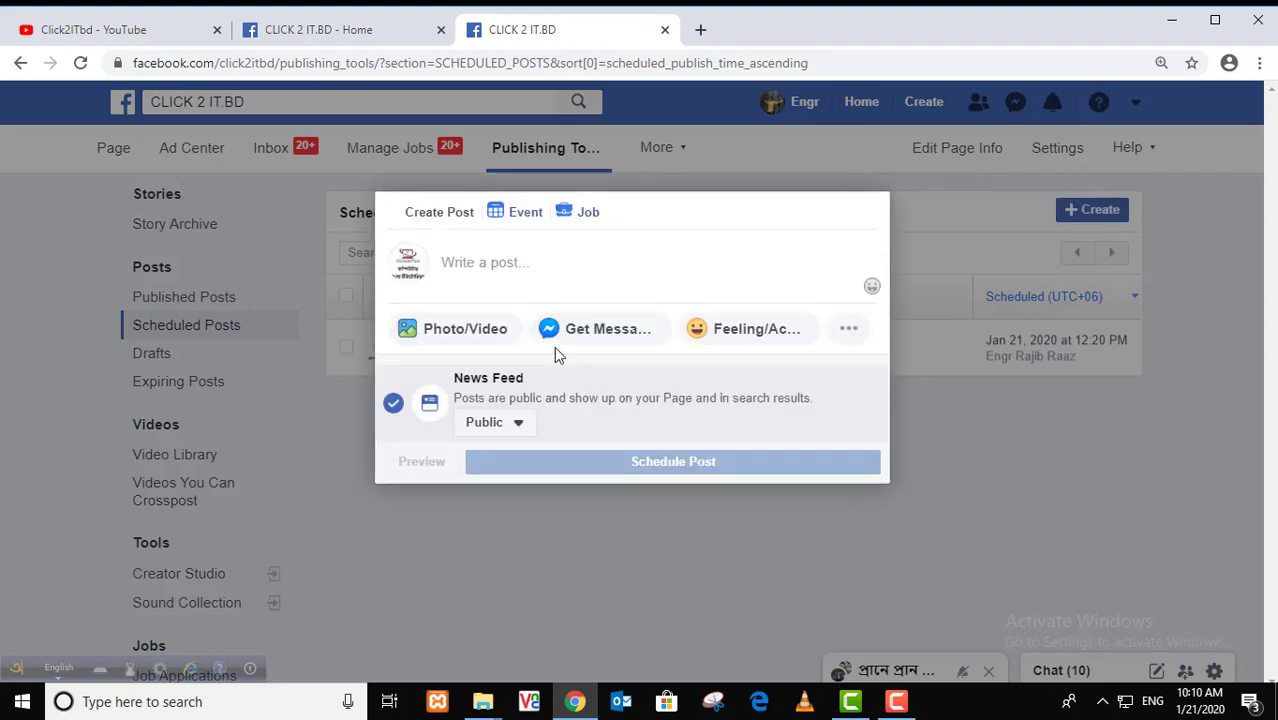
{"action": "left_click", "coordinate": [542, 264]}
{"action": "type", "text": "hiii"}
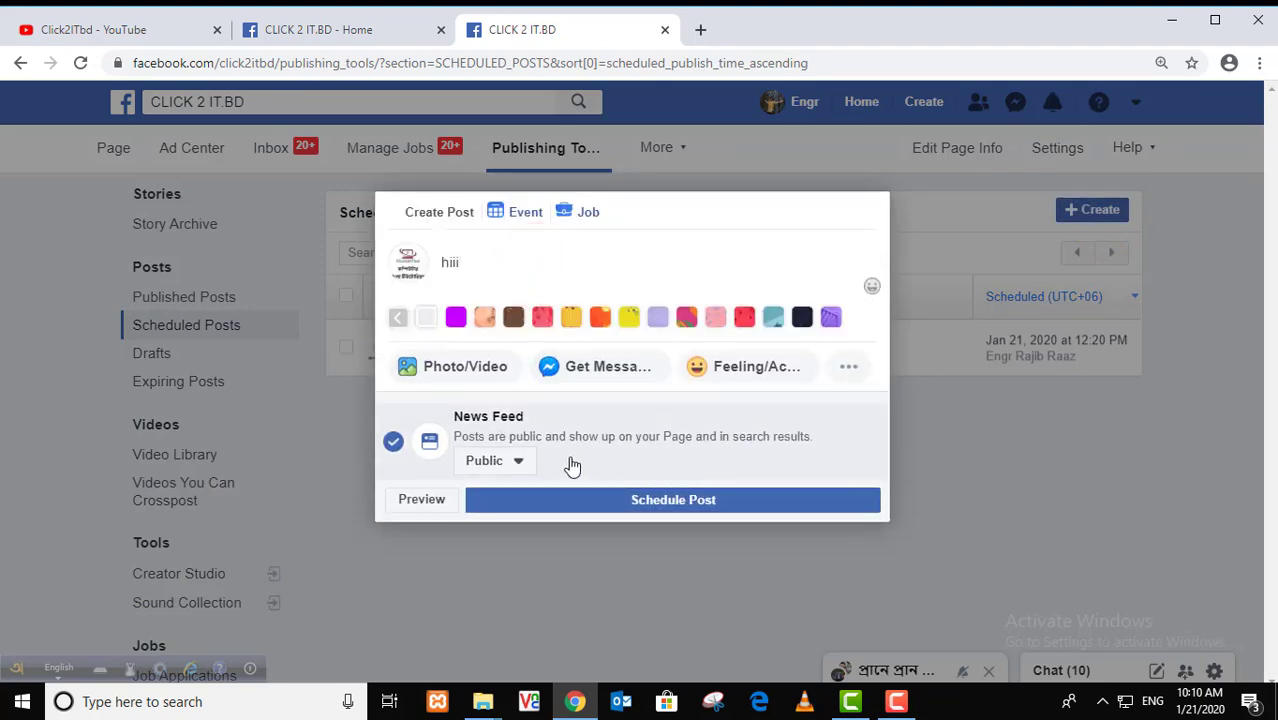
Schedule the "hiii" post with a custom publication time of 2:21 PM on 1/21/2020.
{"action": "left_click", "coordinate": [672, 501]}
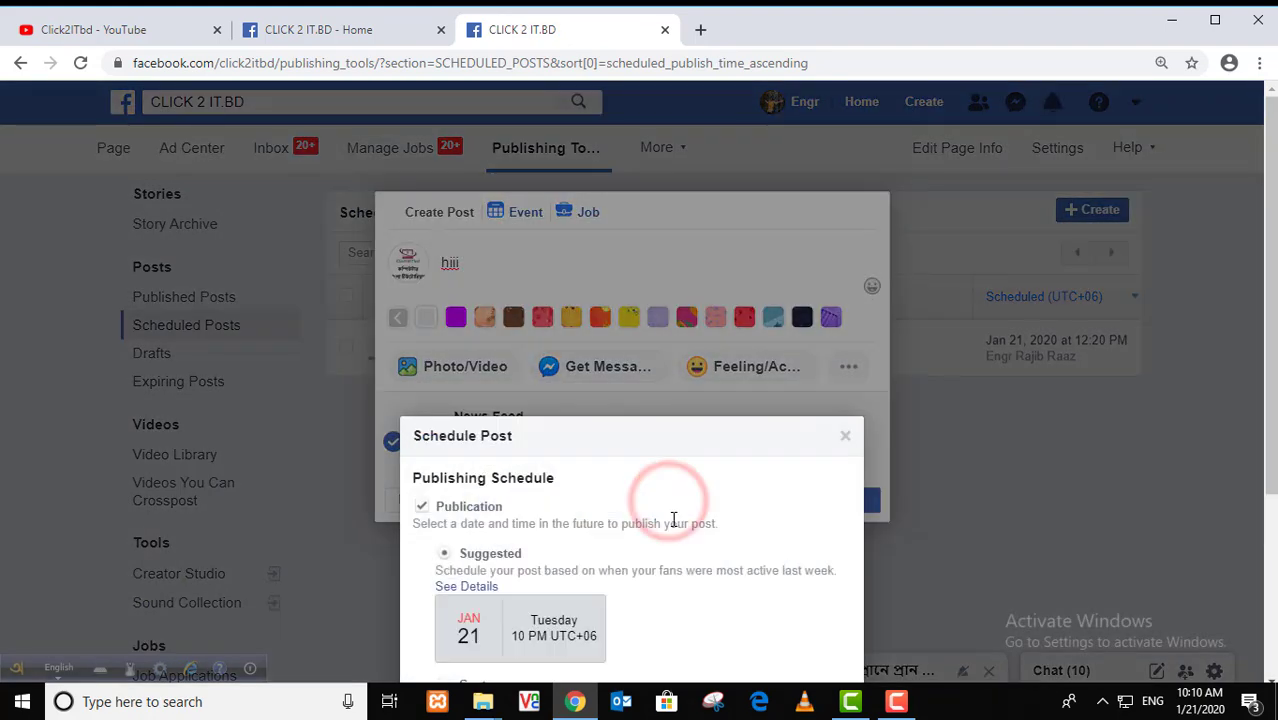
{"action": "left_click", "coordinate": [447, 410]}
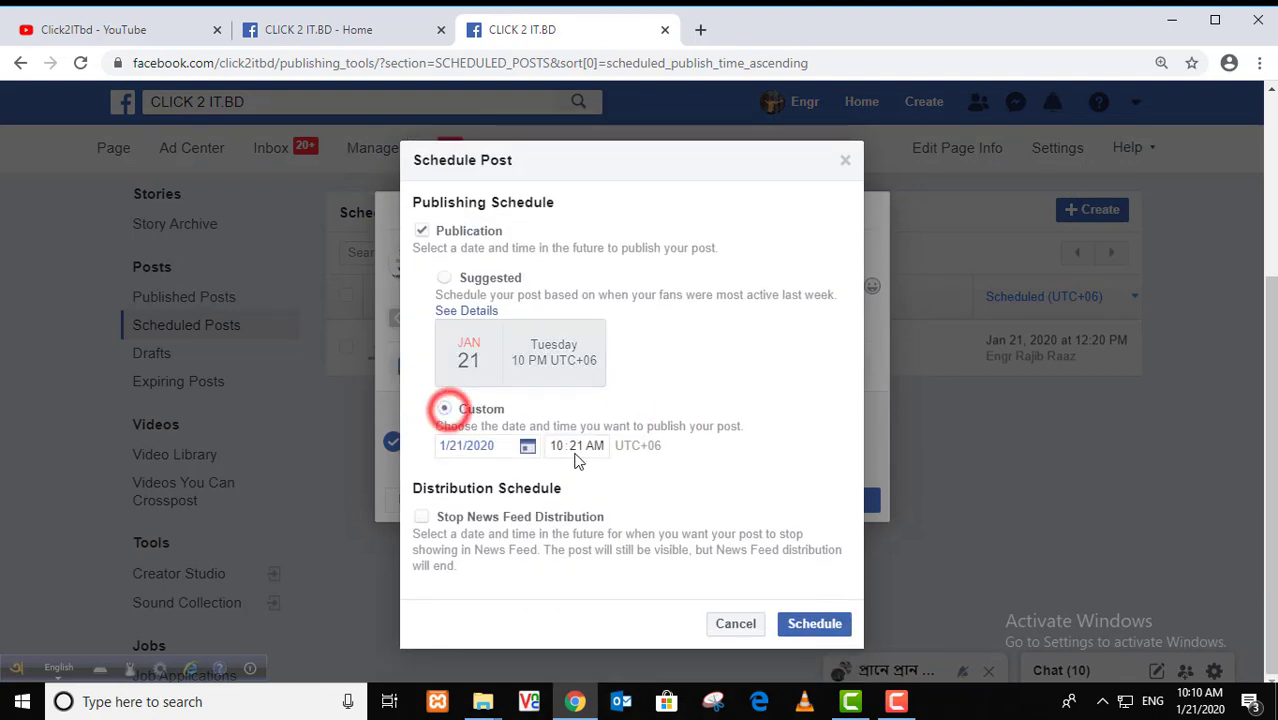
{"action": "left_click", "coordinate": [558, 447]}
{"action": "type", "text": "2"}
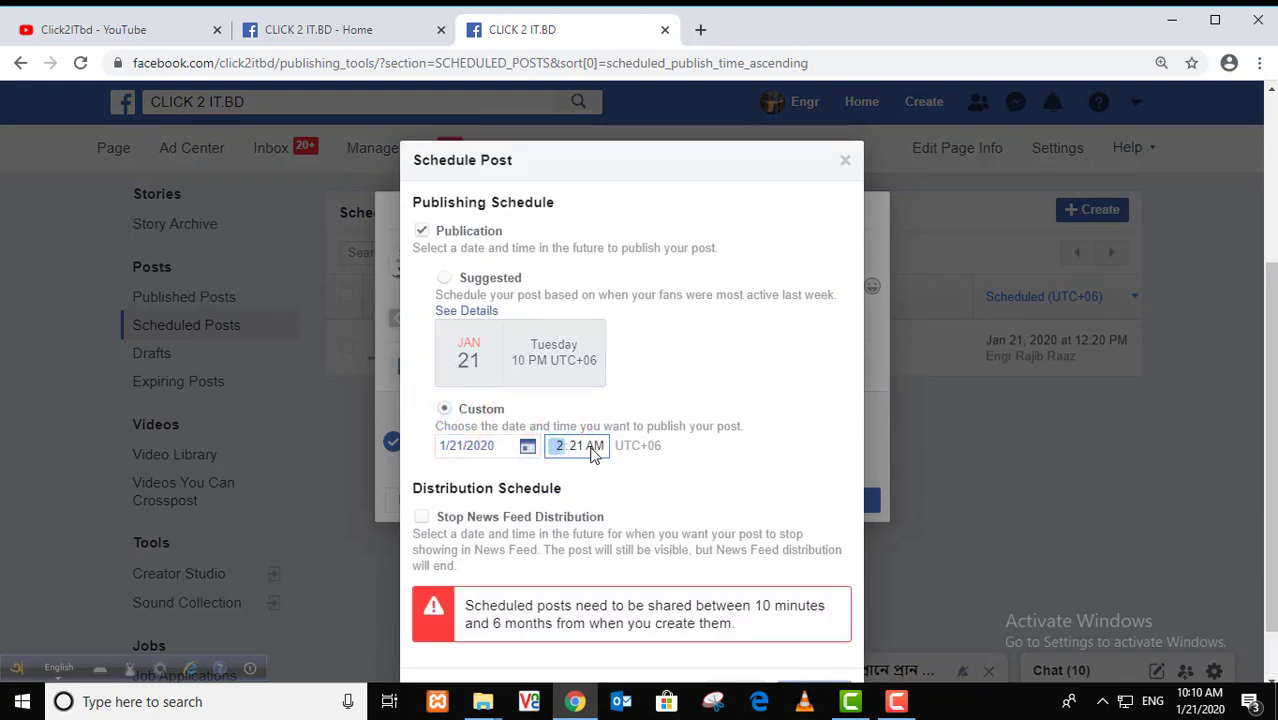
{"action": "left_click", "coordinate": [594, 446]}
{"action": "type", "text": "p"}
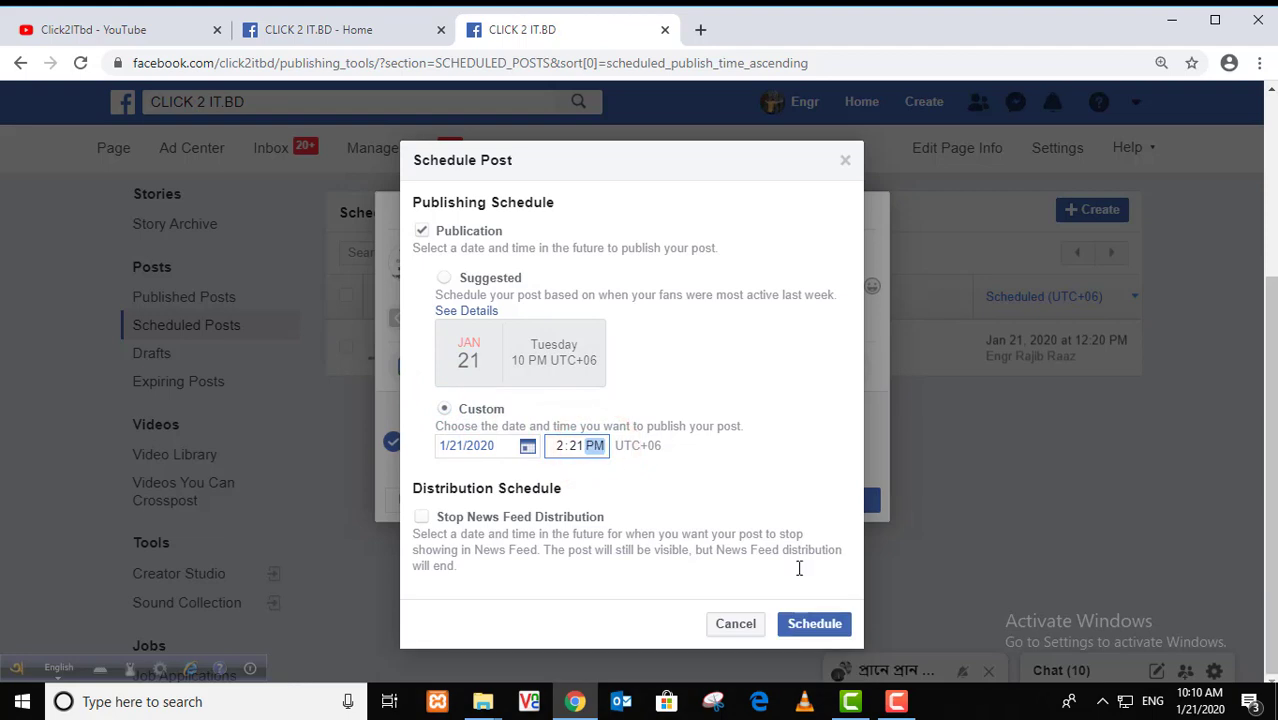
{"action": "left_click", "coordinate": [838, 624]}
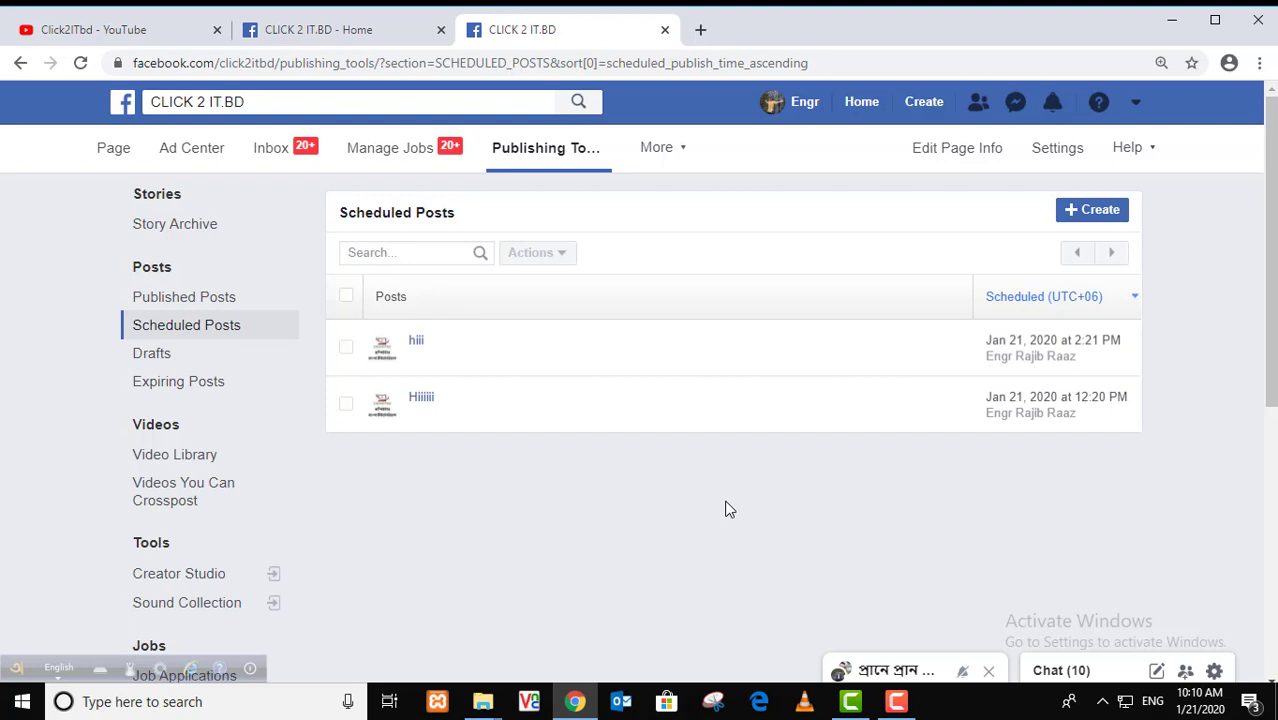
Open the page's post Insights and examine the times of day when fans are online.
{"action": "left_click", "coordinate": [684, 149]}
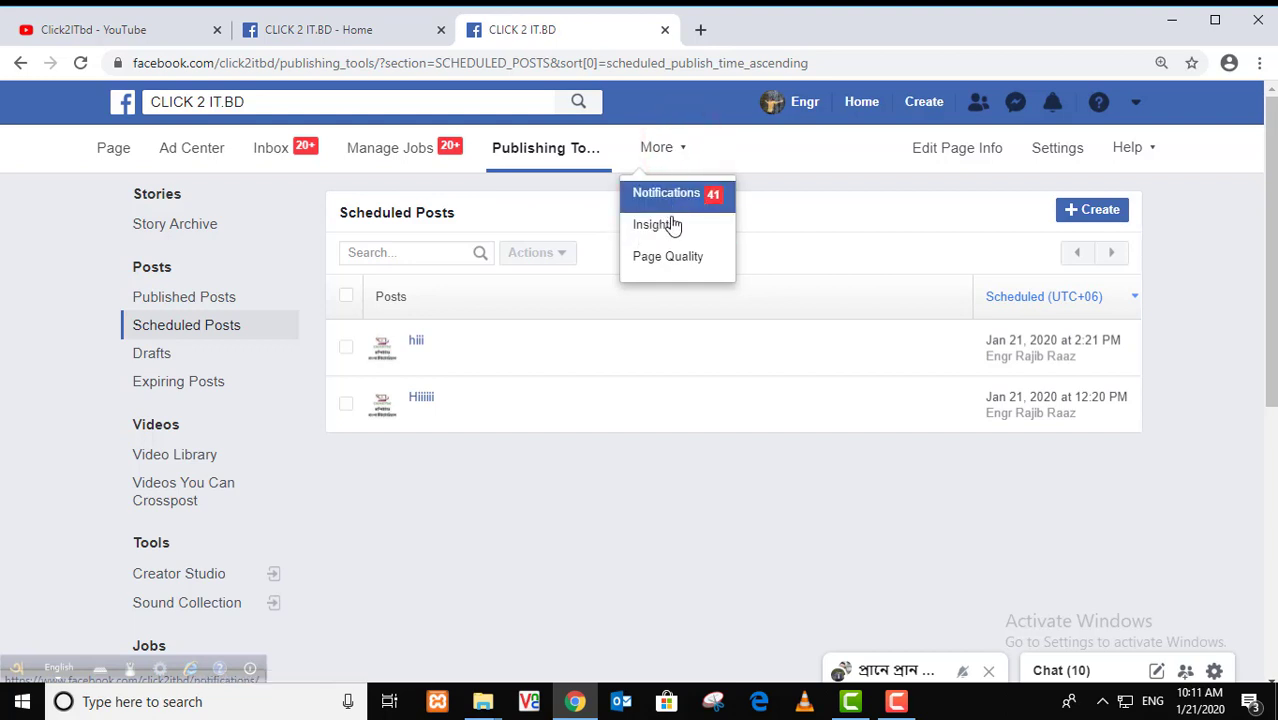
{"action": "left_click", "coordinate": [390, 30]}
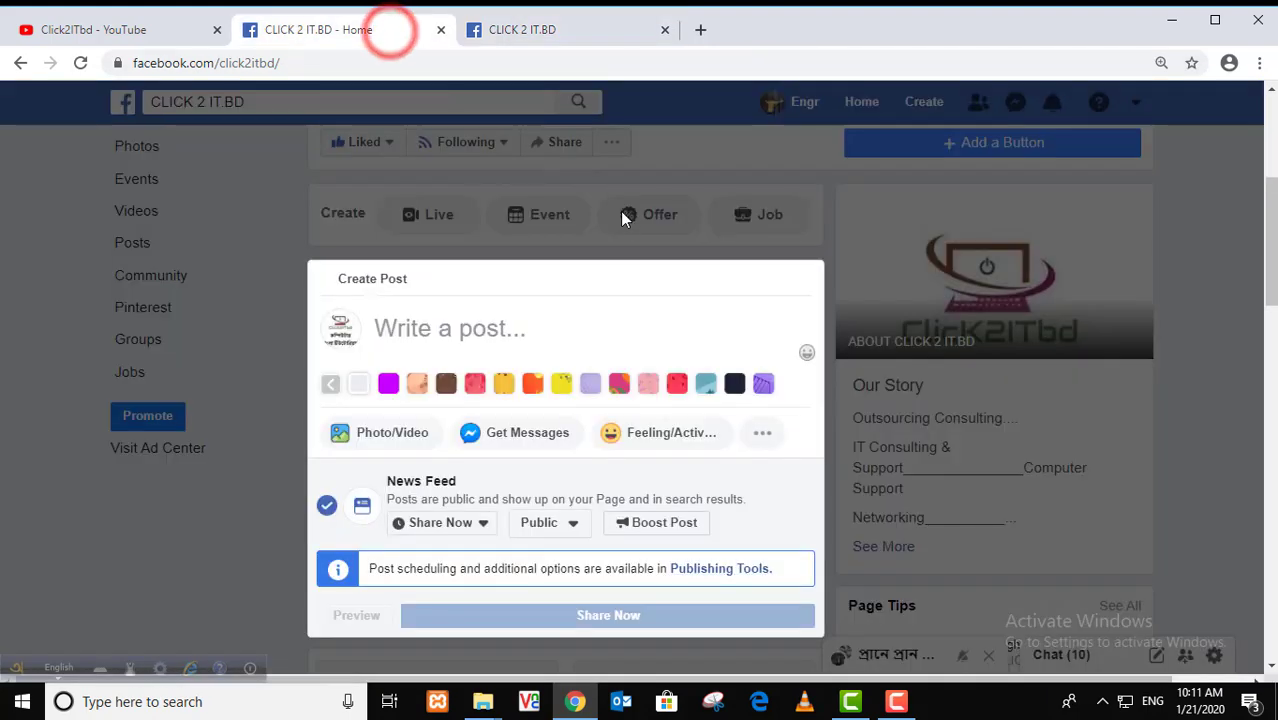
{"action": "left_click", "coordinate": [543, 34]}
{"action": "left_click", "coordinate": [662, 228]}
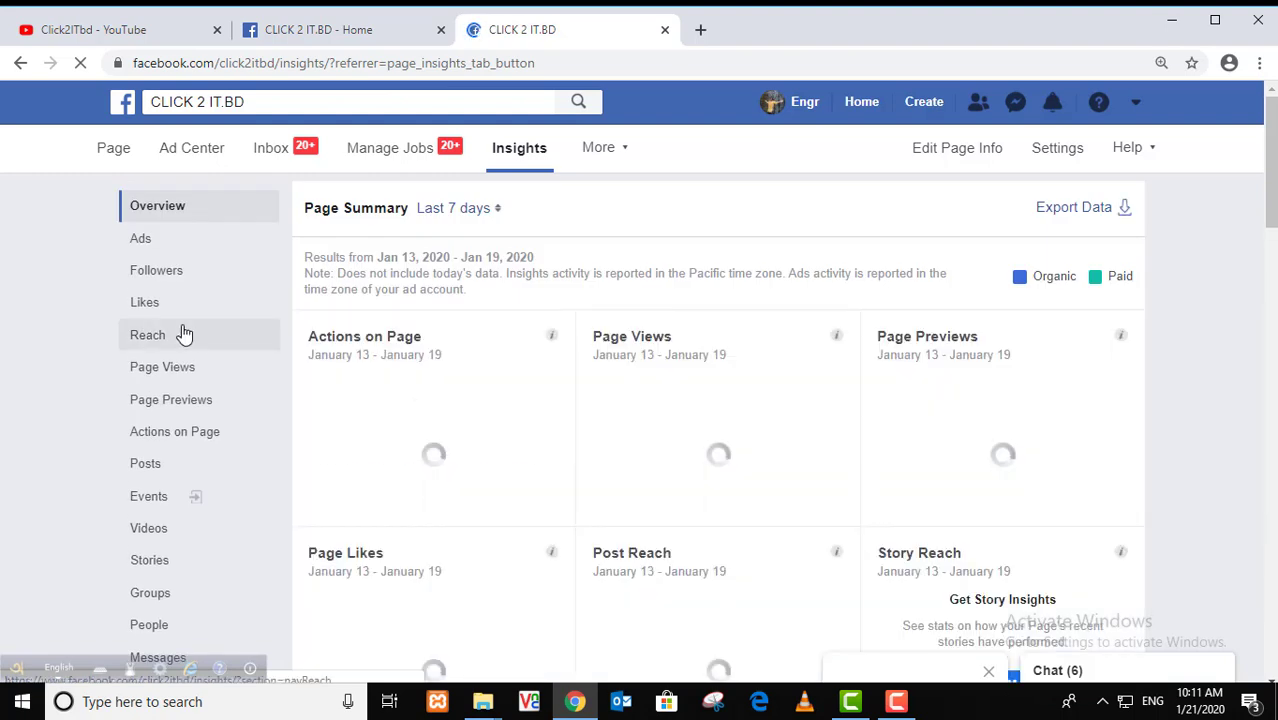
{"action": "left_click", "coordinate": [146, 467]}
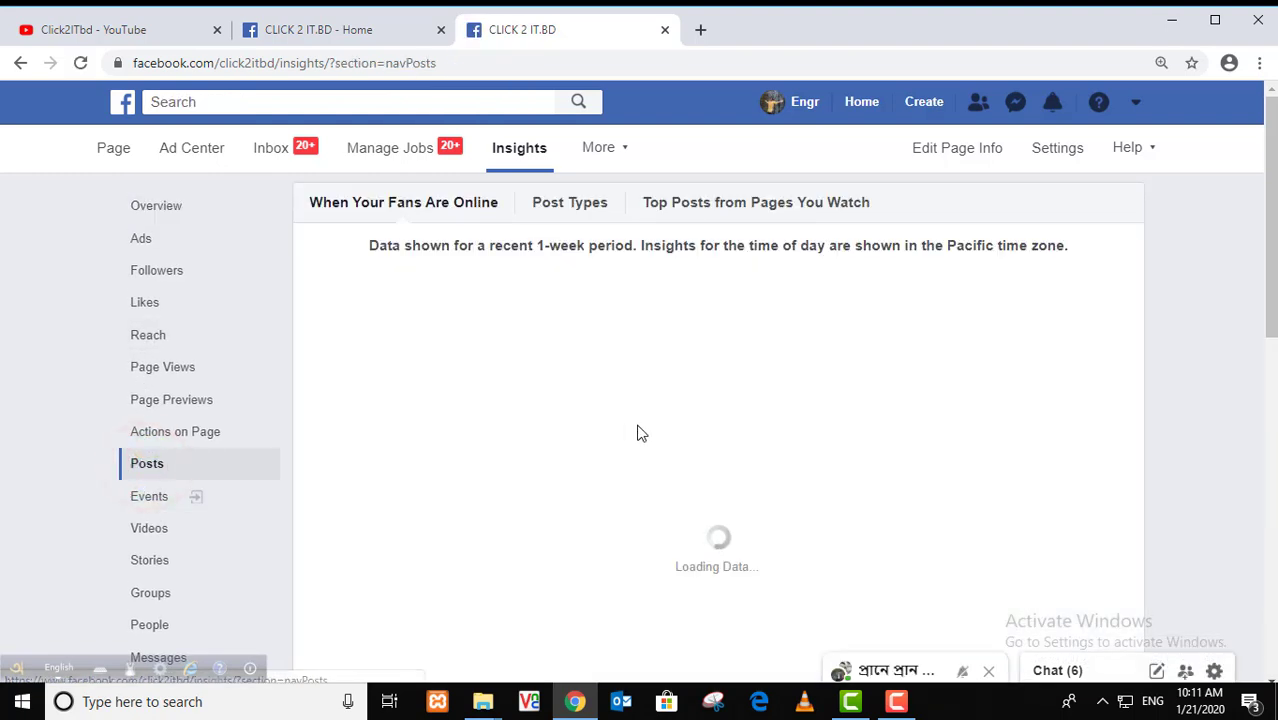
{"action": "scroll", "coordinate": [705, 468], "scroll_direction": "down", "scroll_amount": 2}
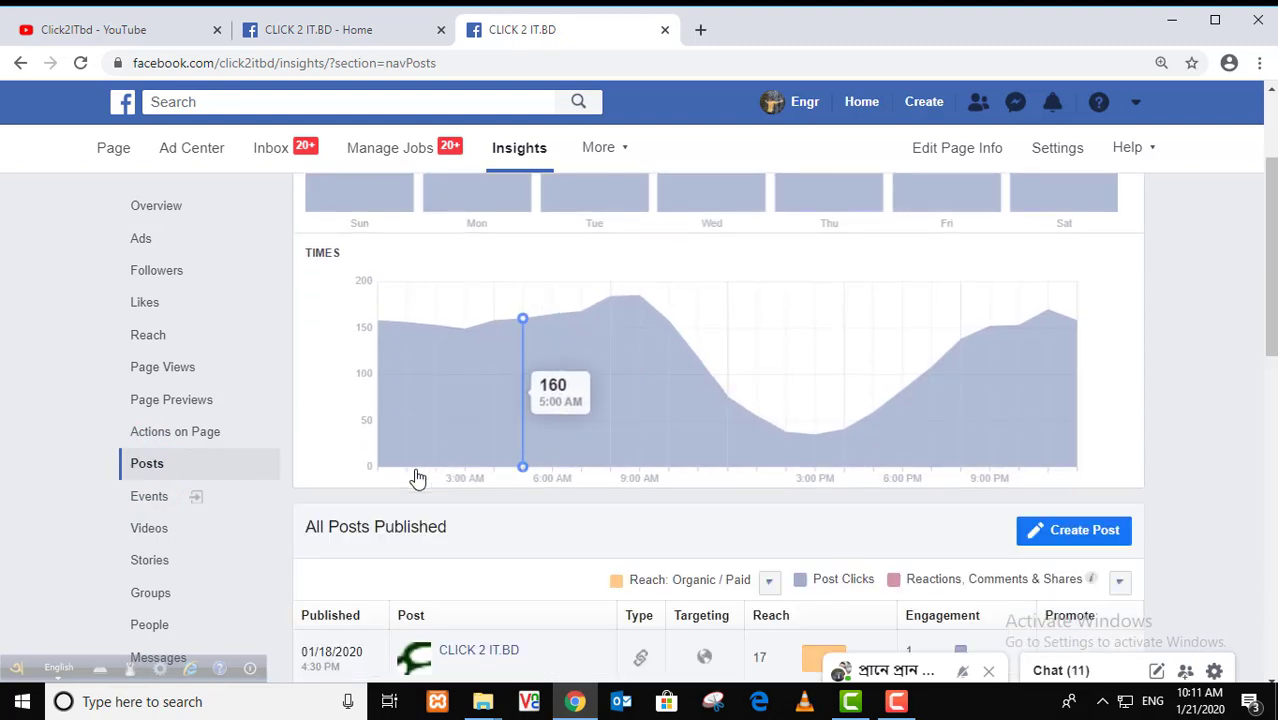